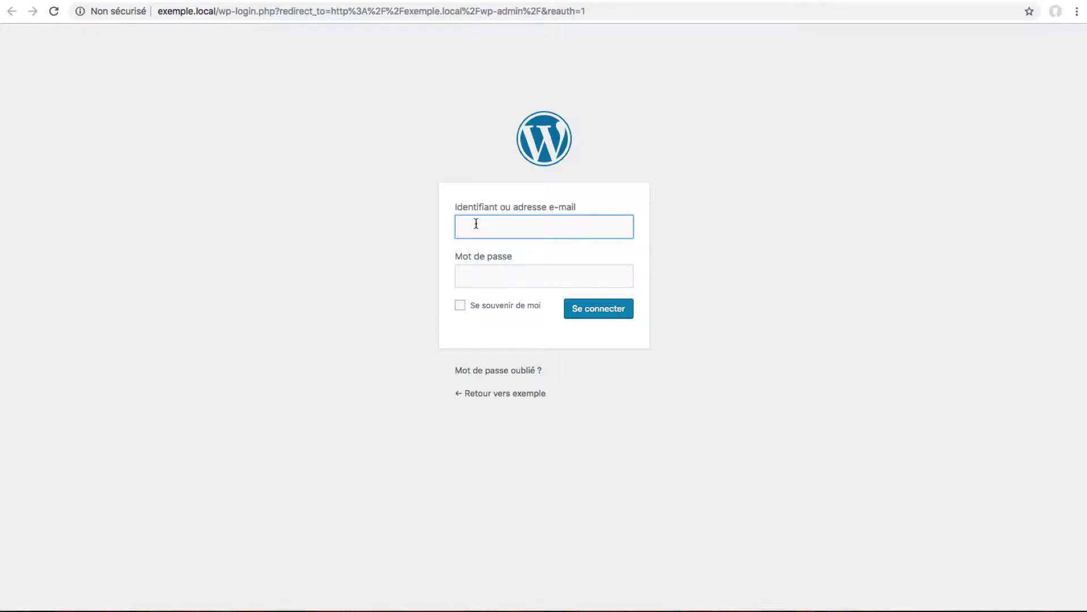
Log in to exemple.local with the site's username and password, declining Chrome's offer to save it.
type("mple")
left_click(495, 276)
type("admin")
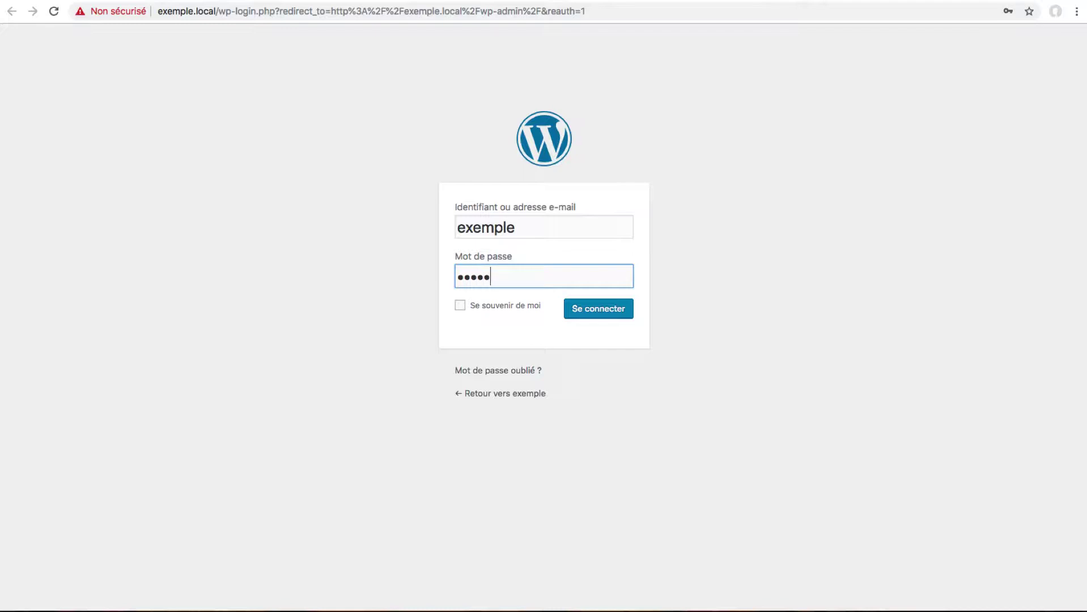
key("Return")
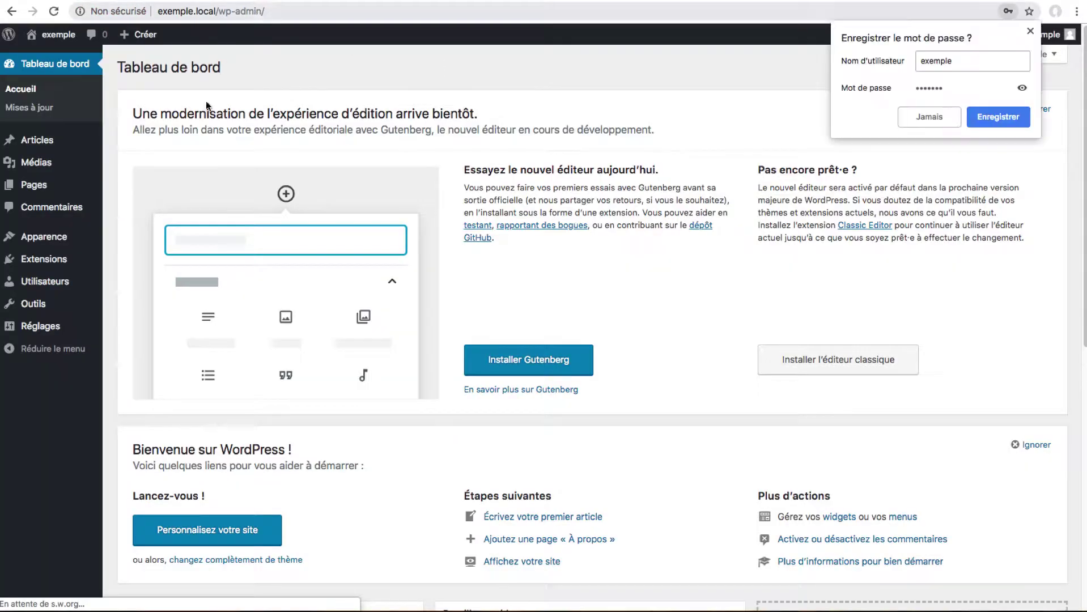
left_click(1029, 31)
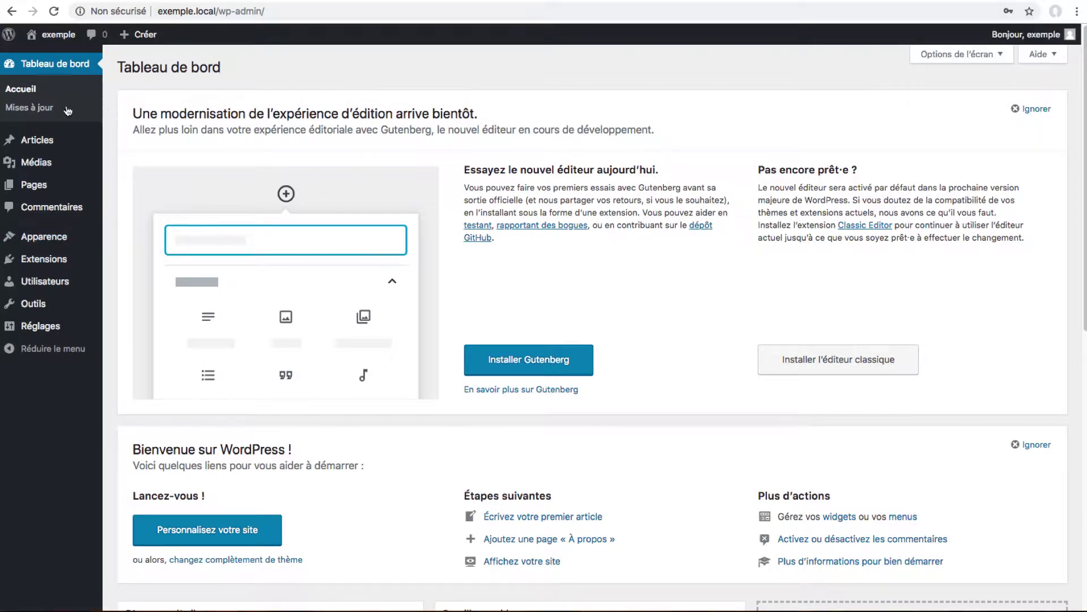
mouse_move(64, 242)
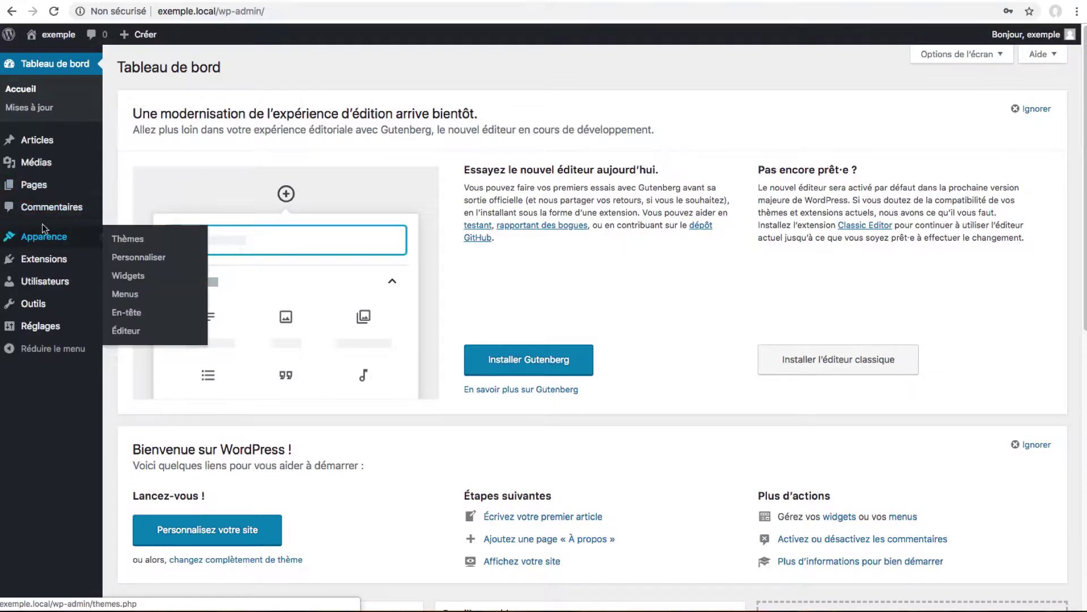
Browse the featured themes catalogue on the Apparence > Thèmes > Ajouter page.
left_click(122, 240)
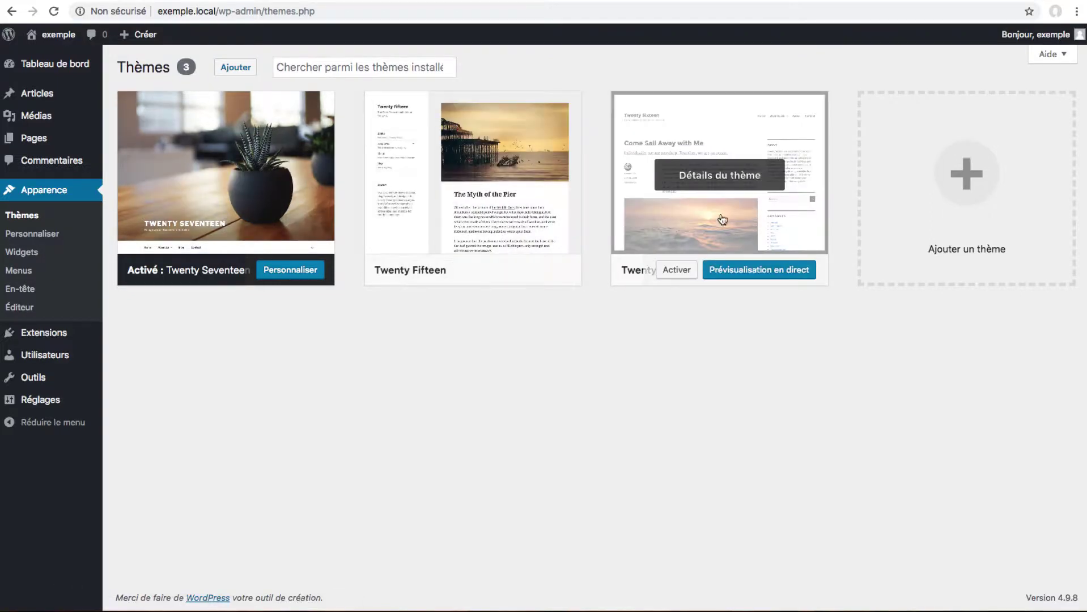
left_click(230, 68)
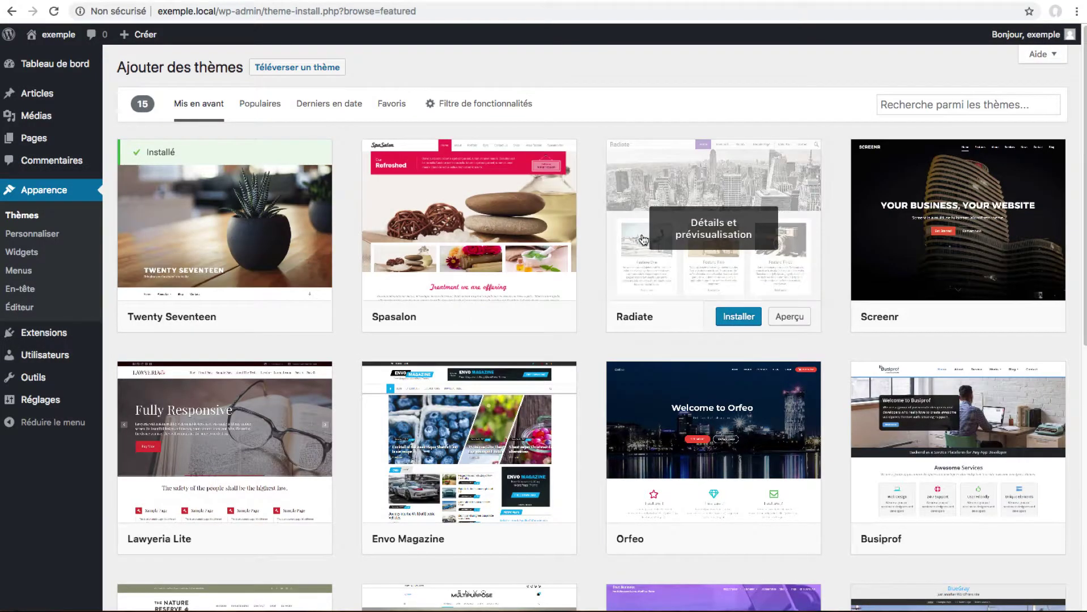
scroll(636, 245, "down", 8)
scroll(635, 245, "down", 1)
scroll(630, 242, "up", 10)
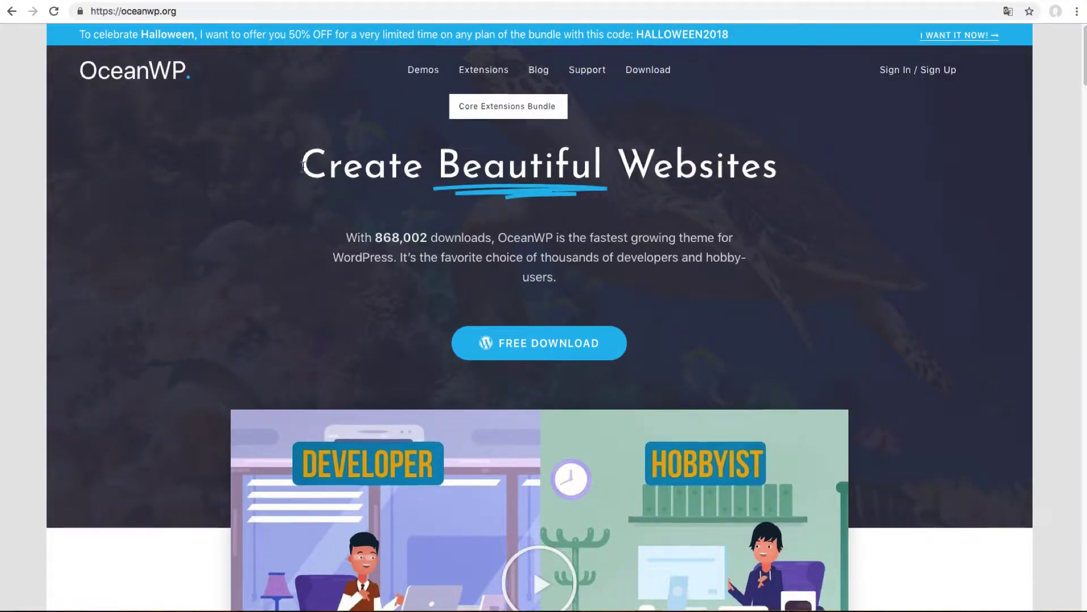
Look over oceanwp.org, open and close its FREE DOWNLOAD form, then switch to the TutosWP article.
scroll(303, 155, "down", 3)
scroll(304, 158, "down", 4)
scroll(334, 122, "up", 6)
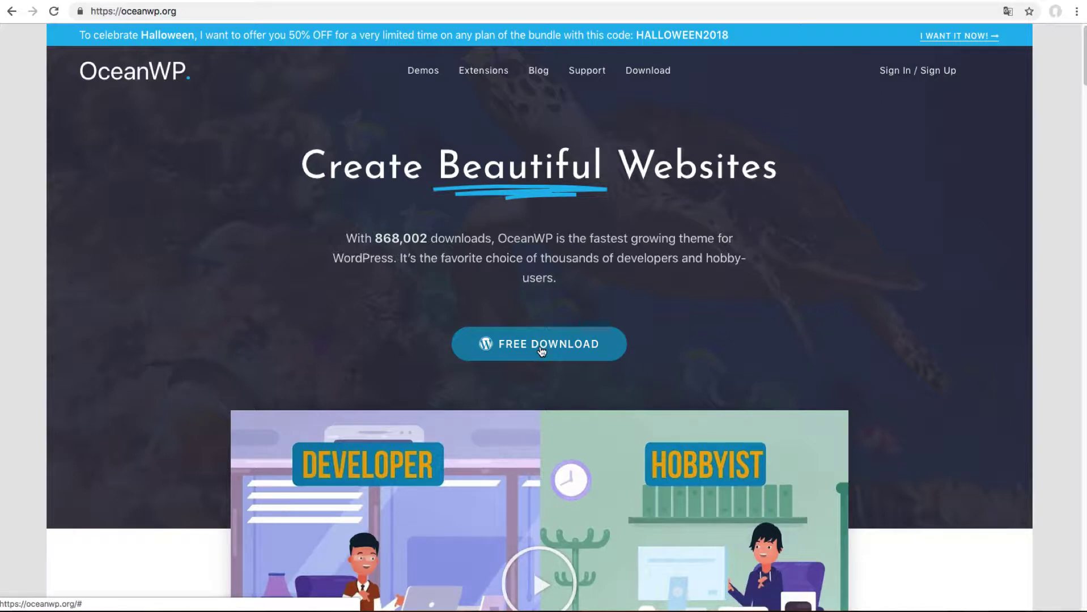
left_click(540, 347)
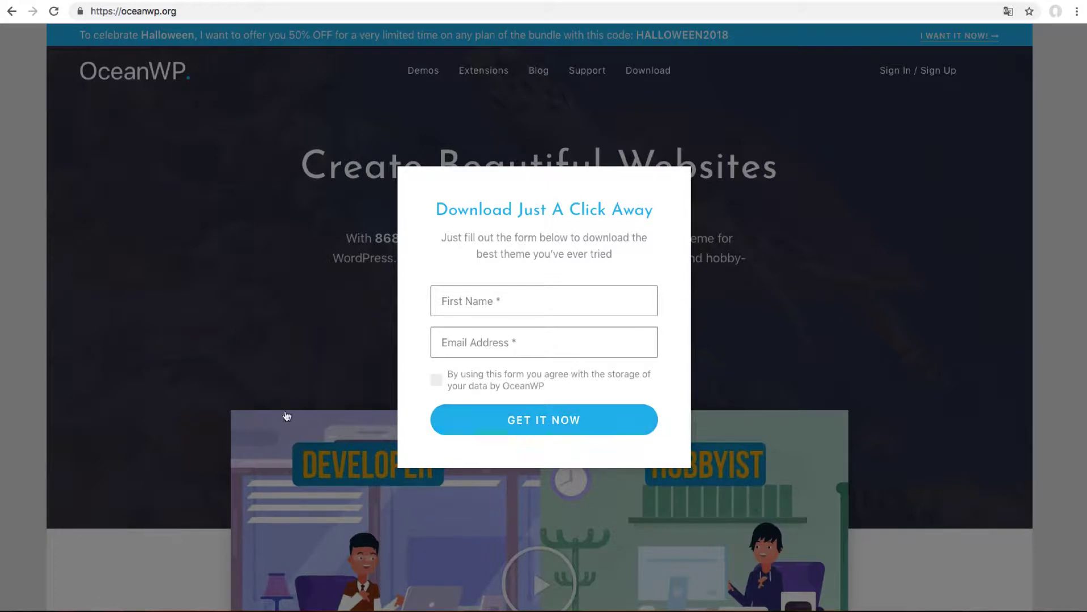
left_click(275, 225)
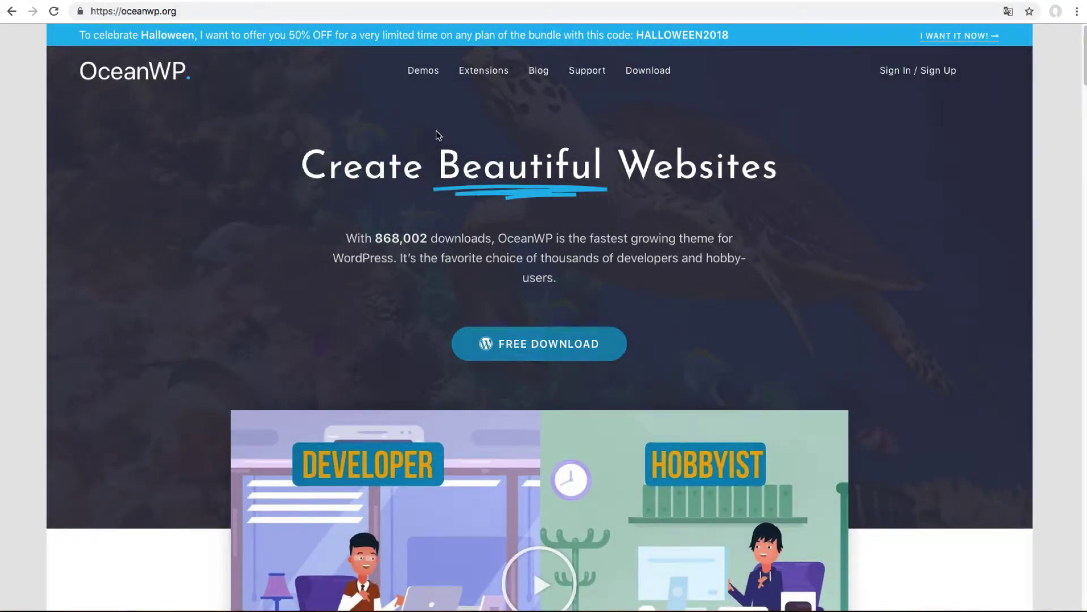
key("ctrl+Tab")
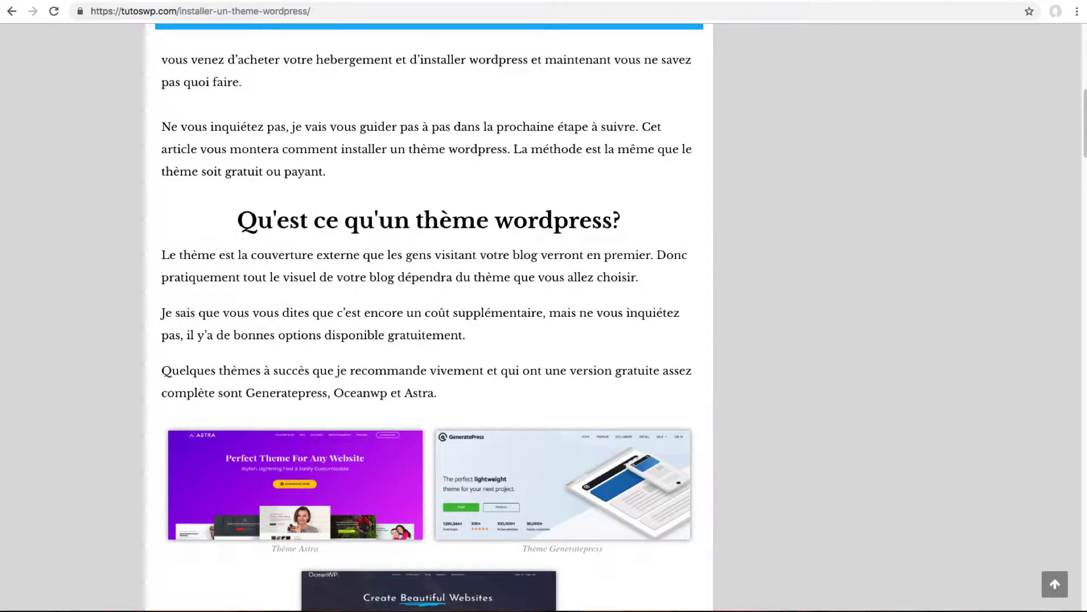
key("ctrl+Tab")
Search the theme catalogue for oceanwp and install the OceanWP theme.
left_click(949, 103)
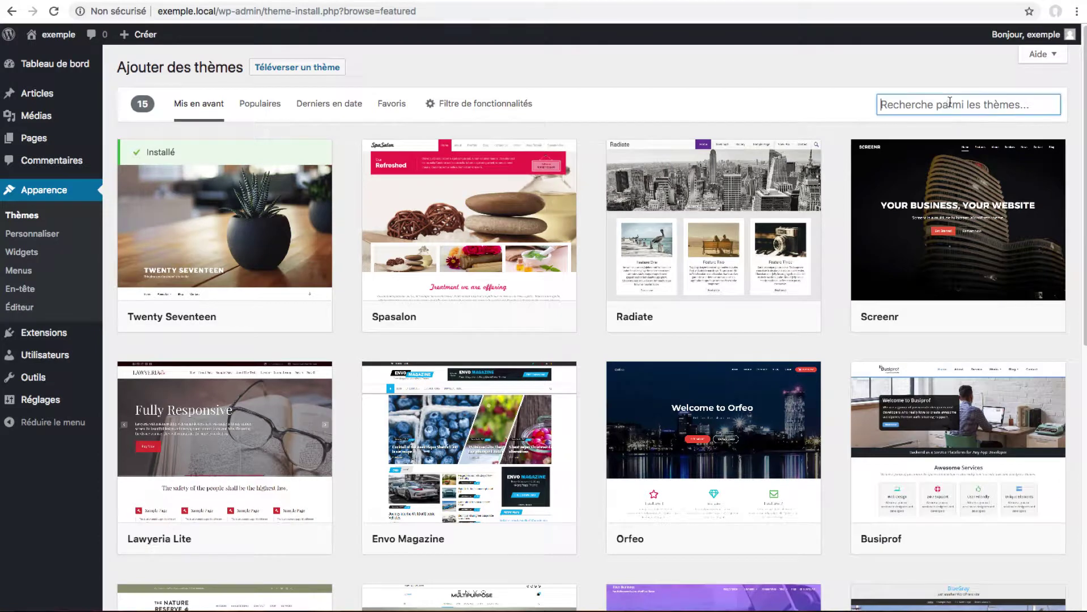
type("oceanwp")
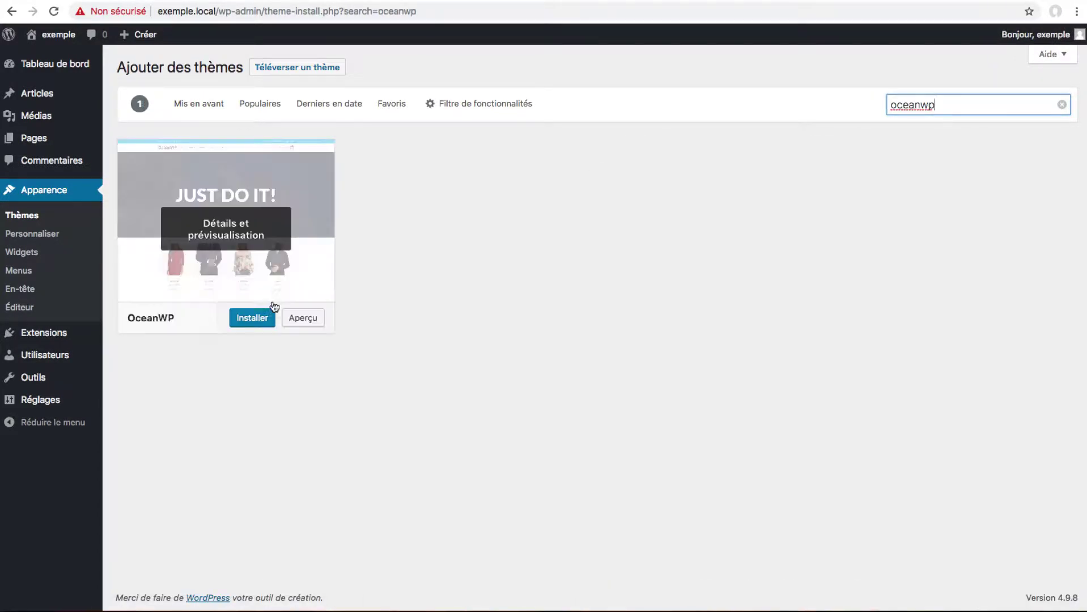
left_click(260, 319)
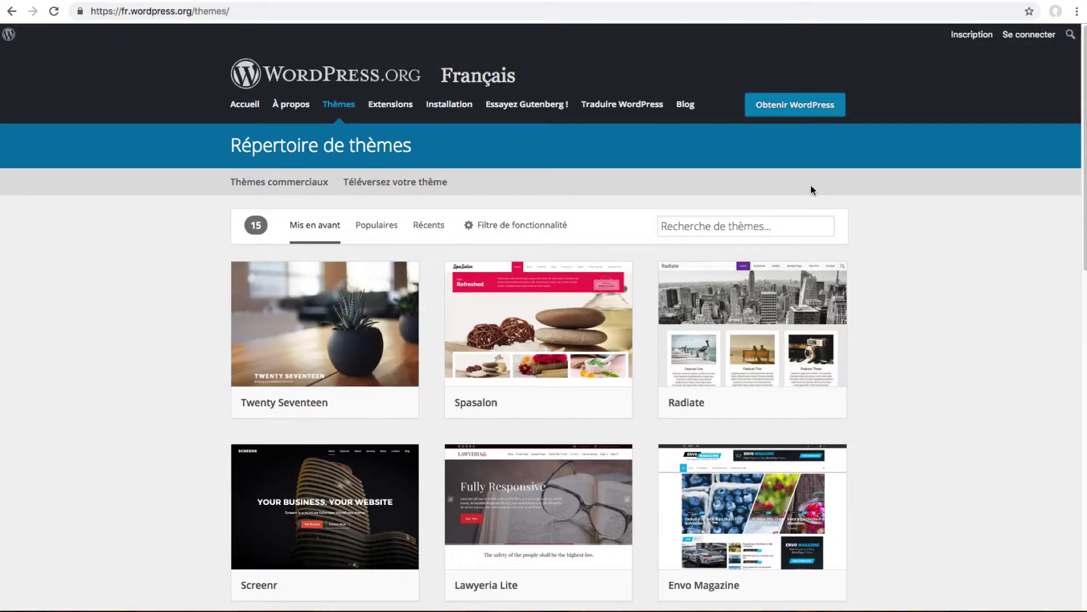
Search the WordPress.org directory for oceanwp and review the OceanWP theme details page.
left_click(754, 222)
type("oceanwp")
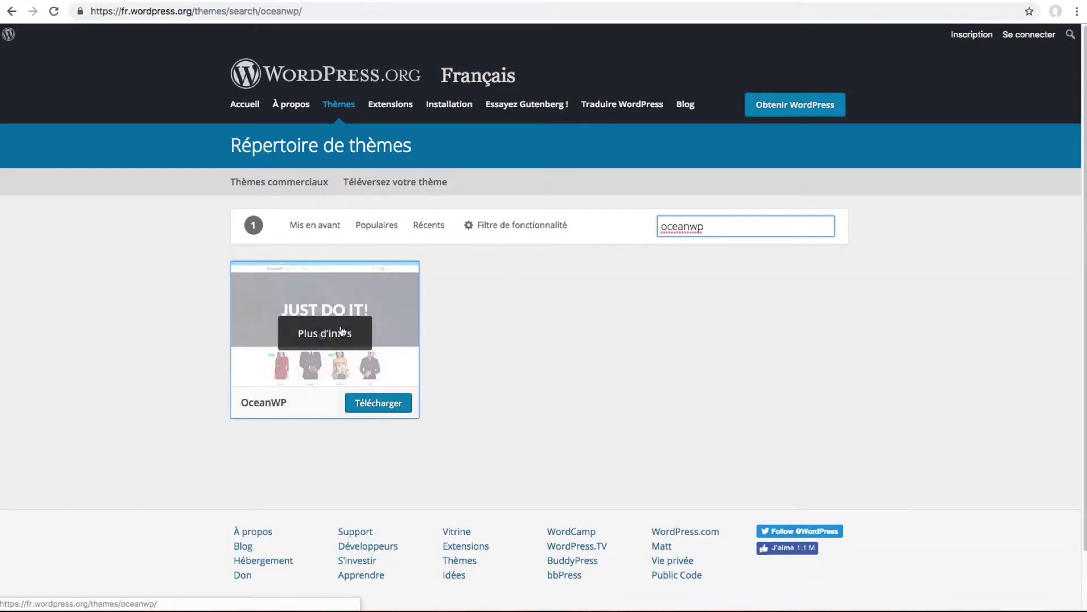
left_click(339, 330)
scroll(758, 331, "down", 1)
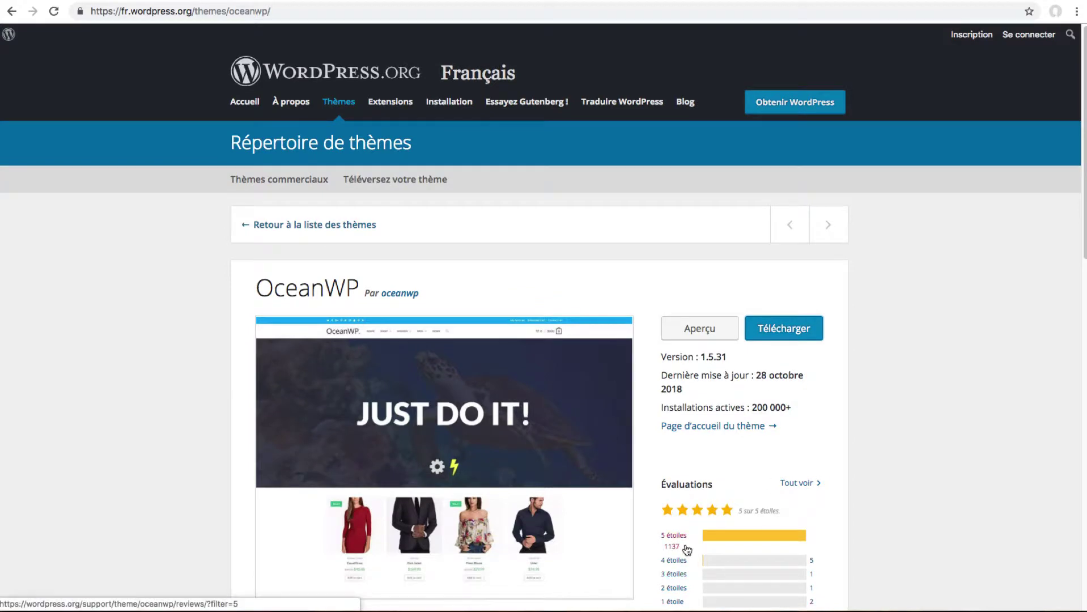
scroll(493, 368, "up", 1)
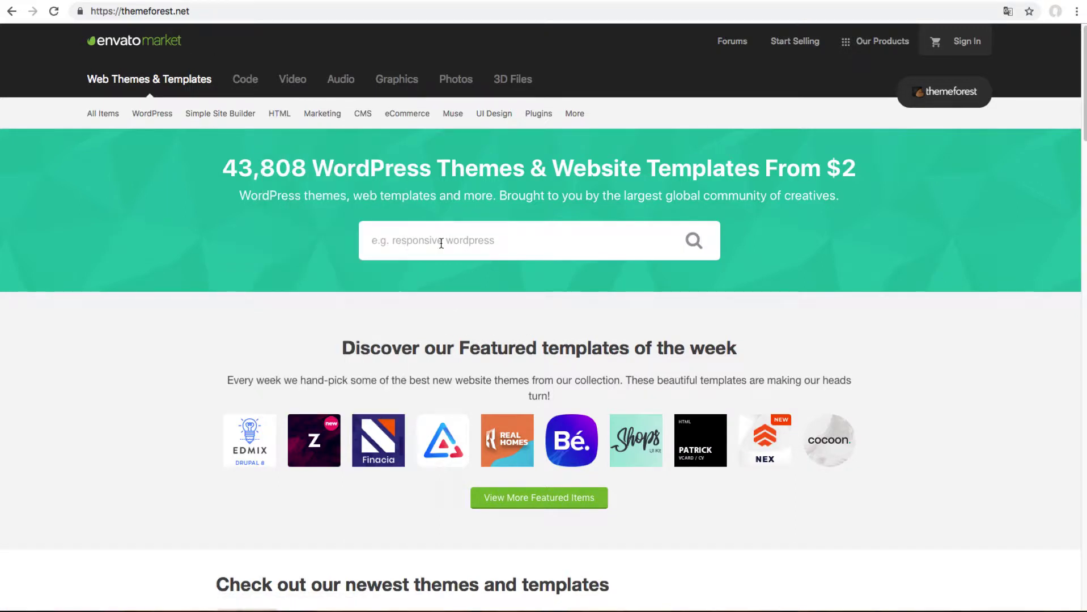
Open ThemeForest's WordPress > Blog / Magazine theme category.
mouse_move(170, 119)
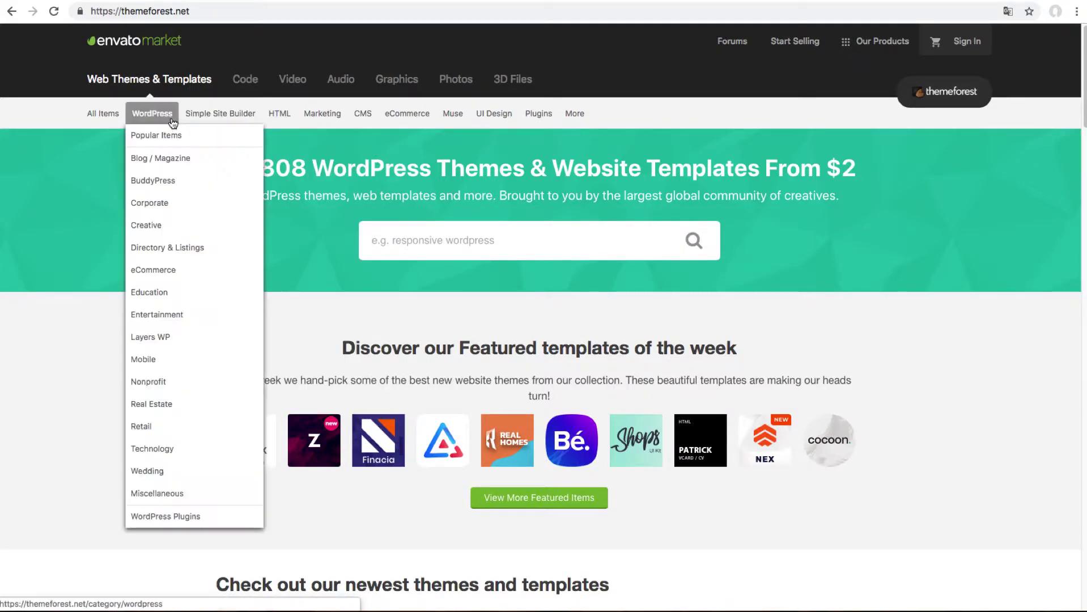
left_click(172, 160)
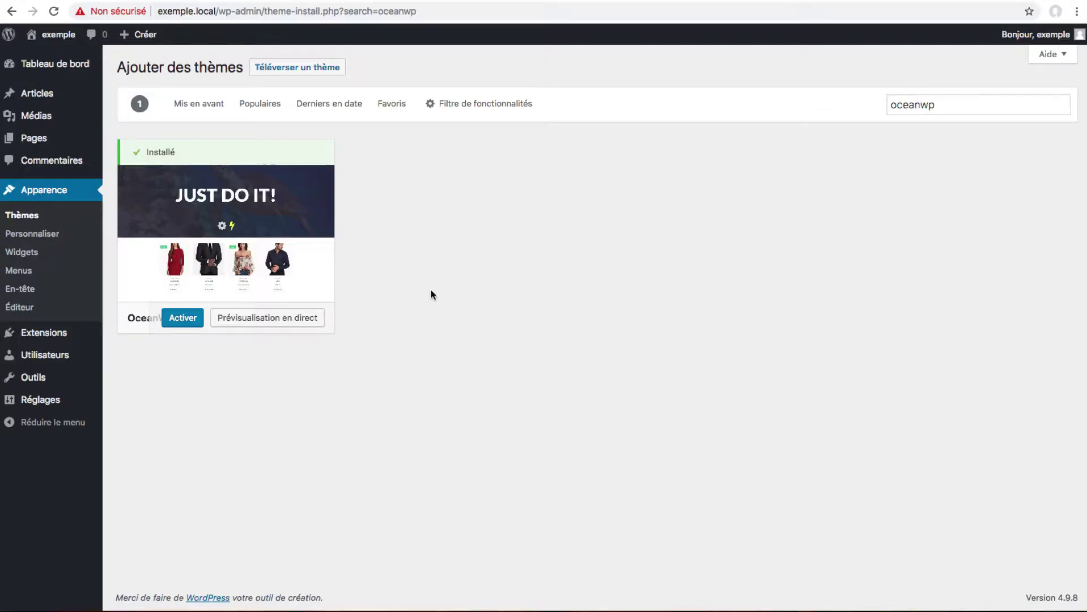
View the exemple.local front page, then go back to the Tableau de bord.
mouse_move(227, 195)
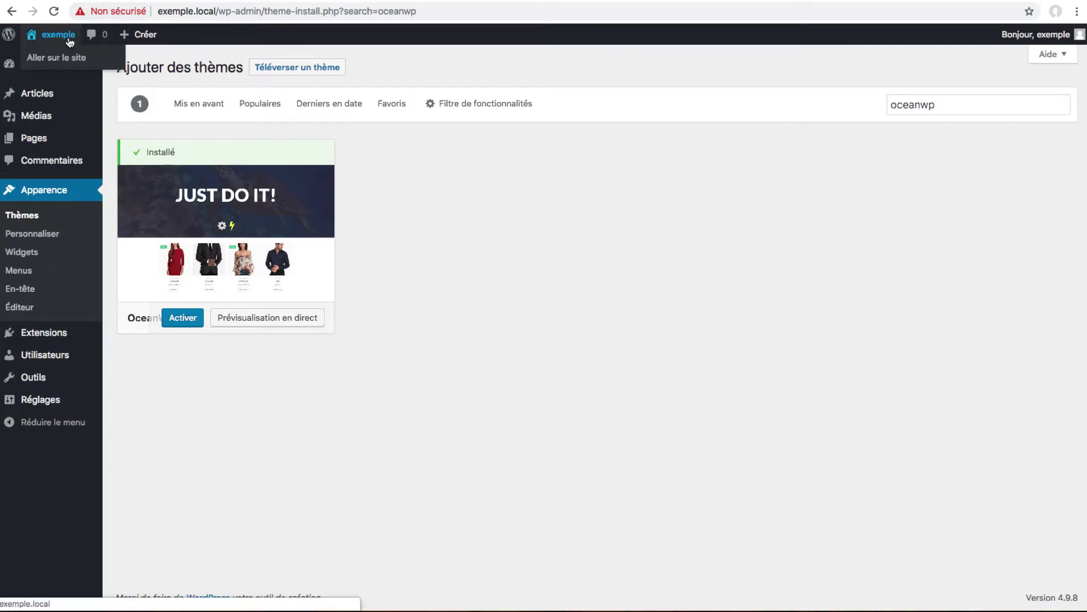
left_click(66, 60)
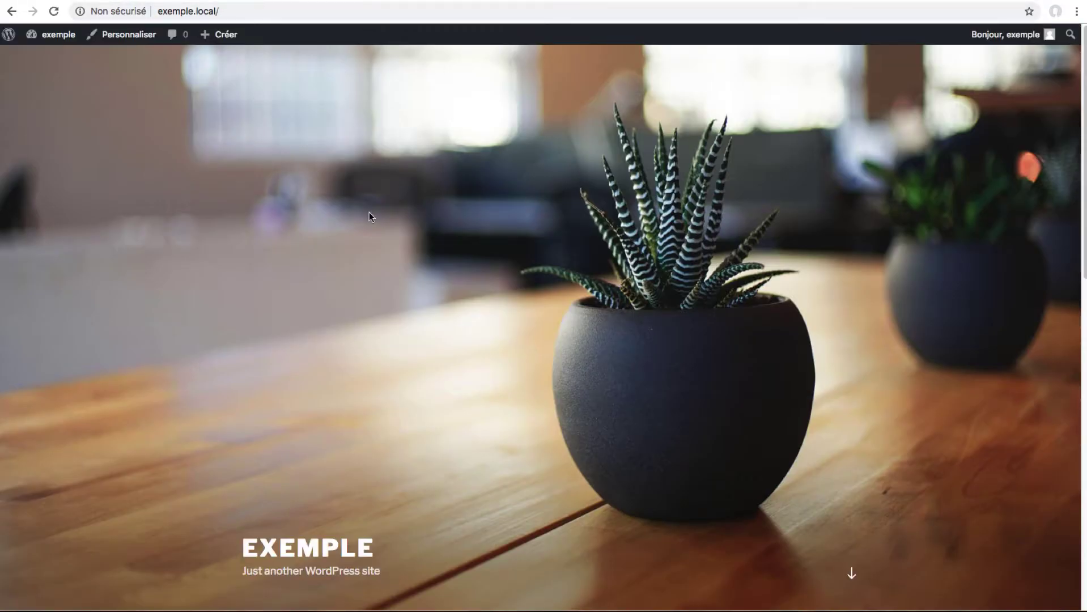
scroll(456, 372, "down", 15)
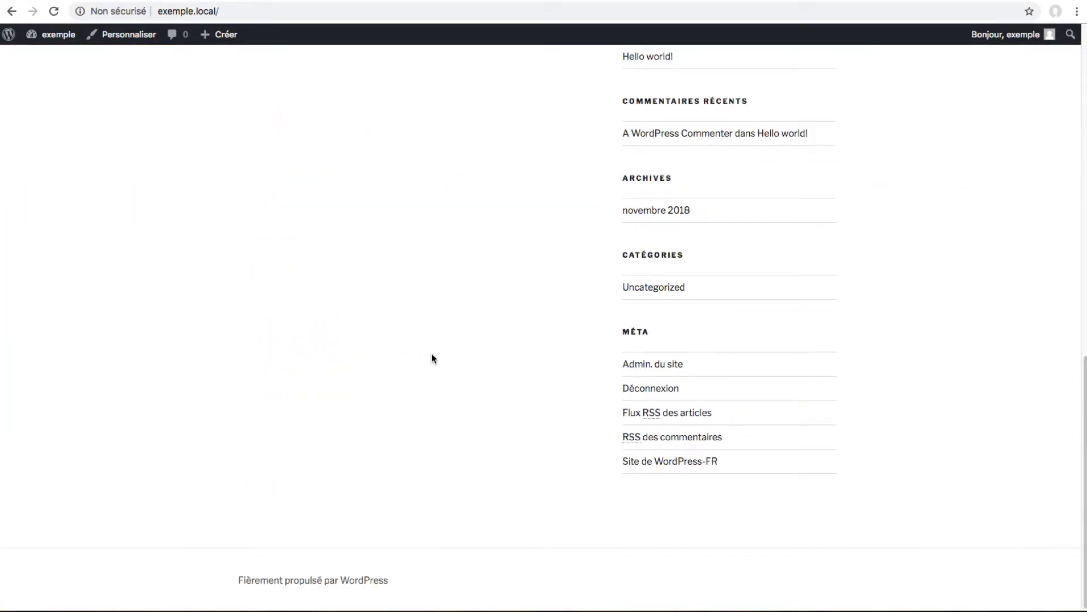
scroll(429, 356, "up", 15)
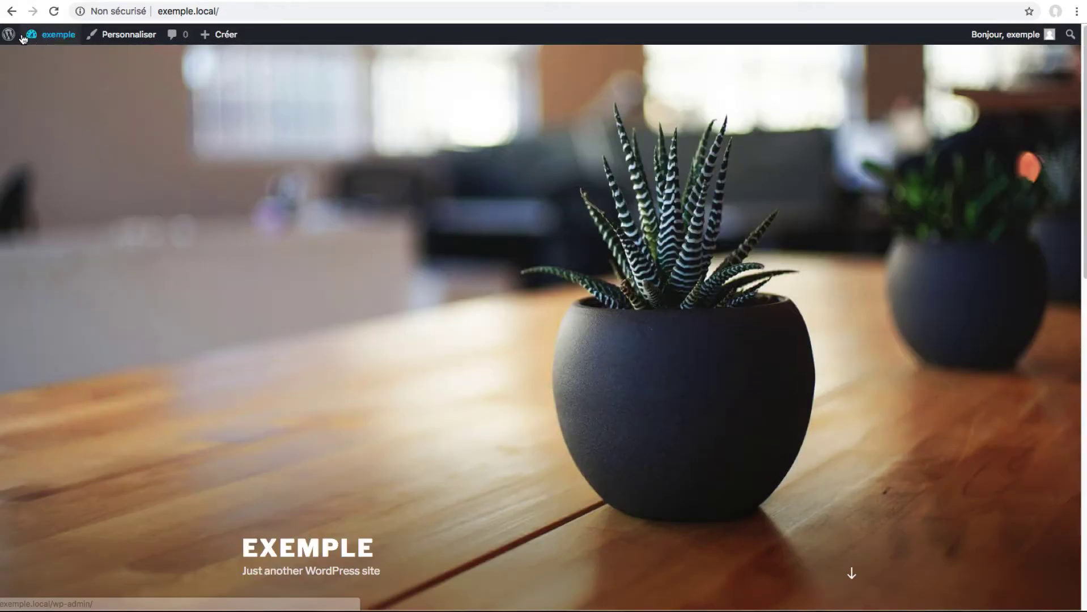
left_click(56, 53)
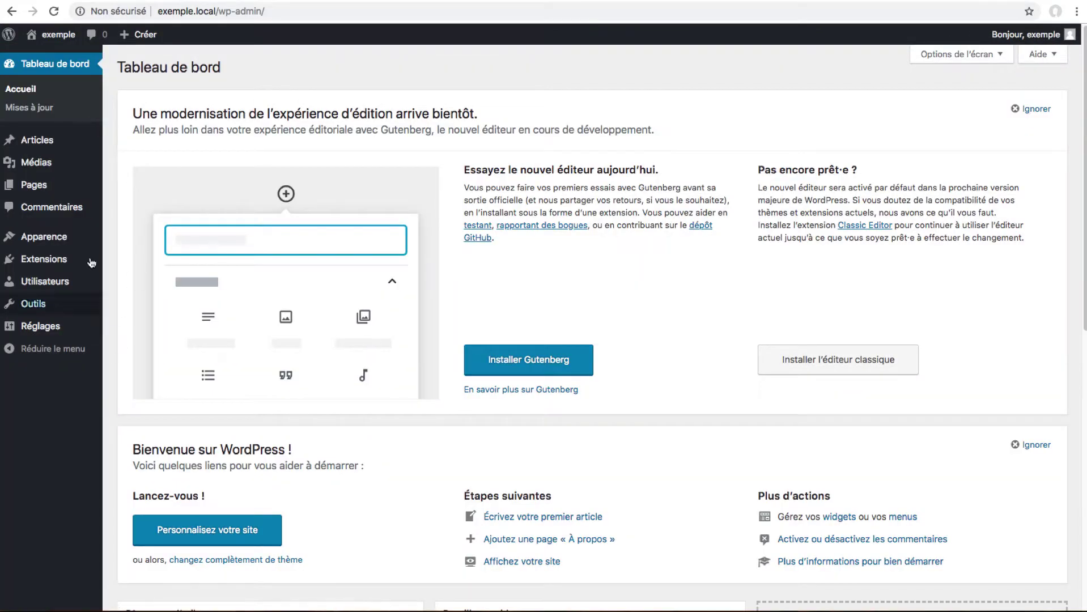
Activate OceanWP under Apparence > Thèmes, dismiss the plugin notice, and open the live site.
mouse_move(79, 240)
left_click(138, 239)
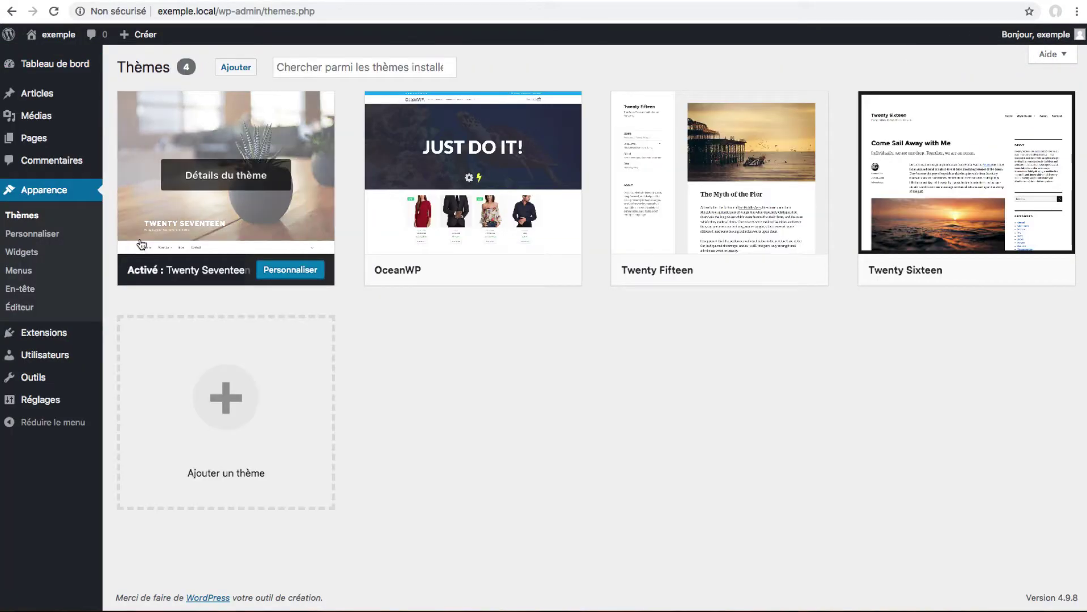
mouse_move(489, 186)
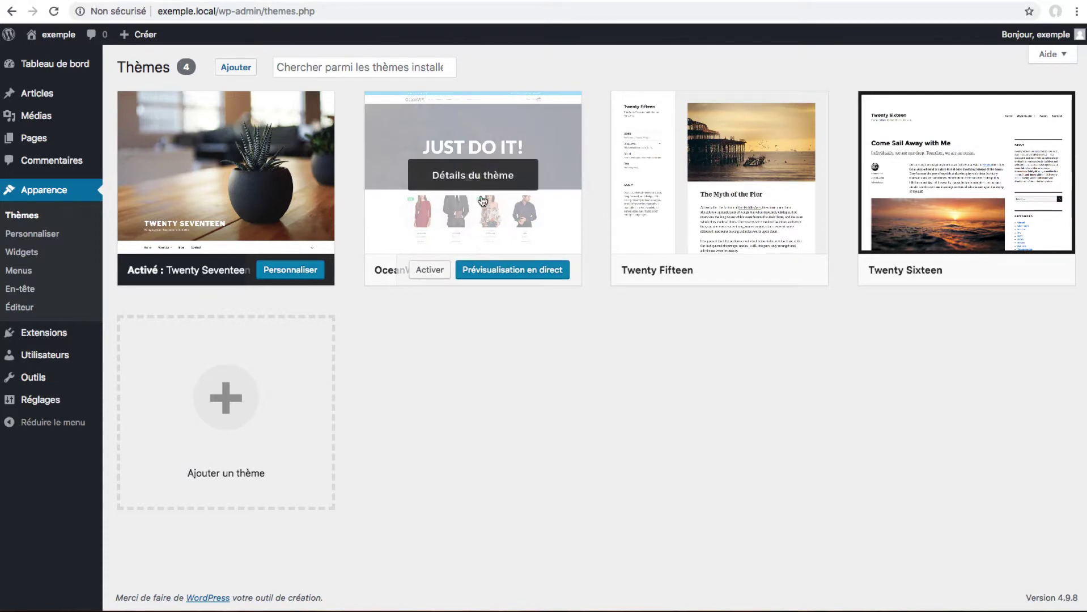
left_click(430, 270)
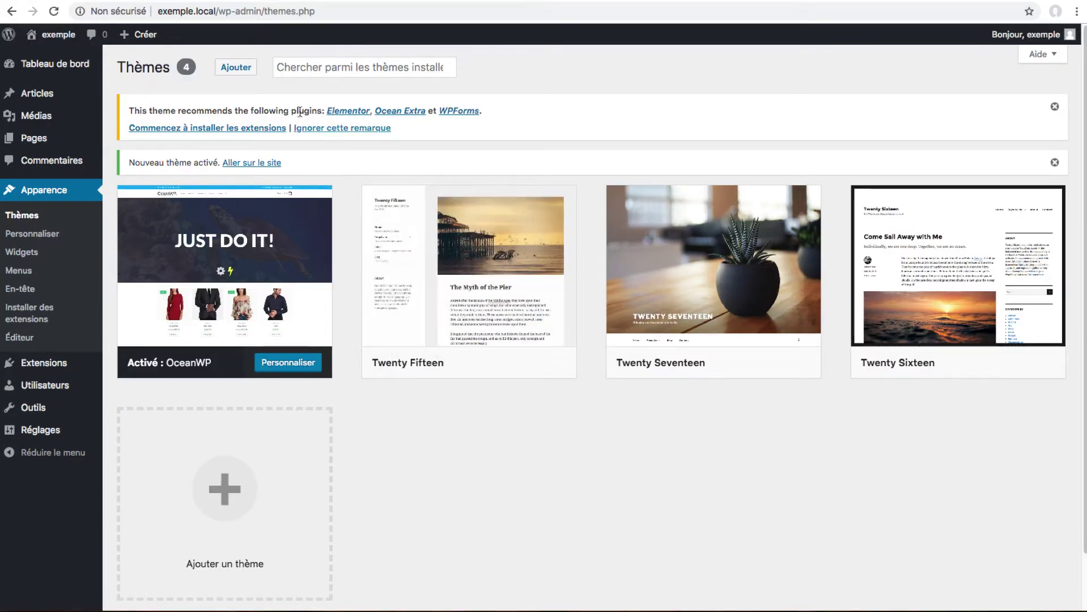
left_click(1054, 107)
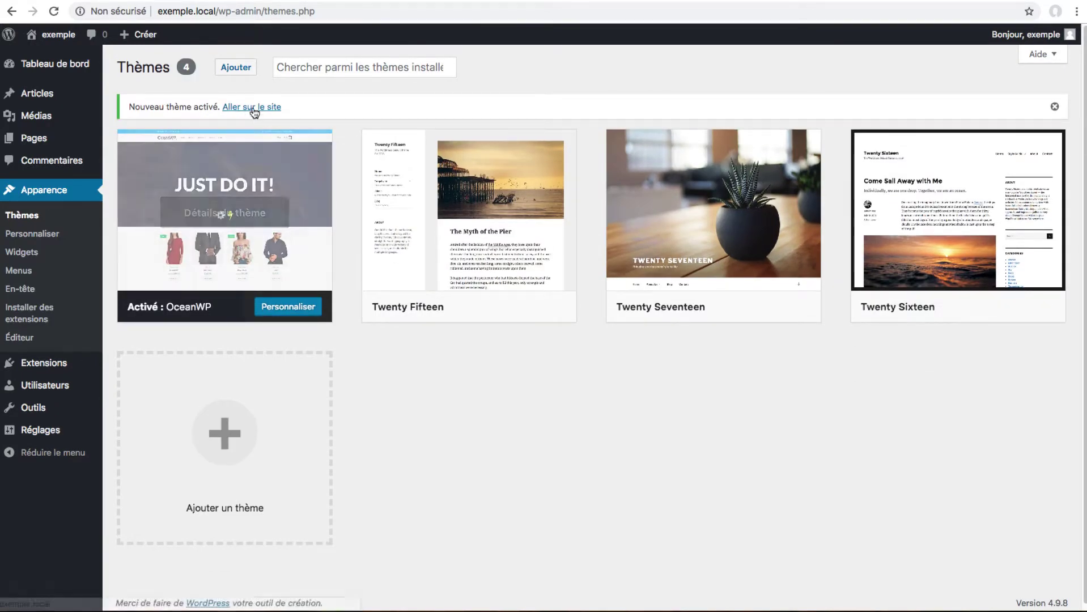
left_click(251, 108)
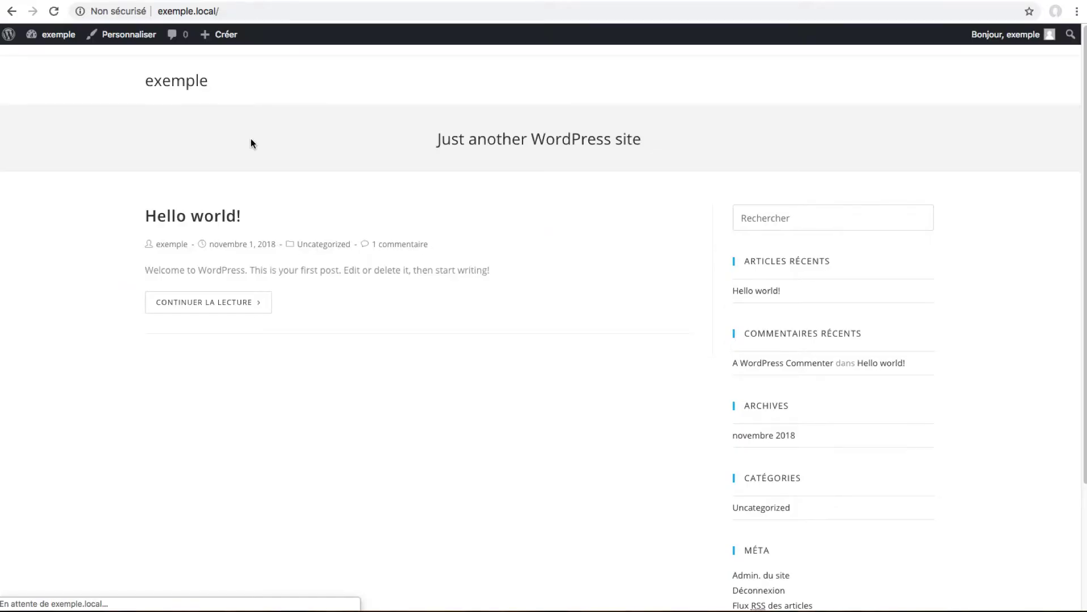
Scroll the OceanWP-styled front page to its footer and back, then return to the dashboard.
scroll(452, 323, "down", 3)
scroll(449, 326, "up", 3)
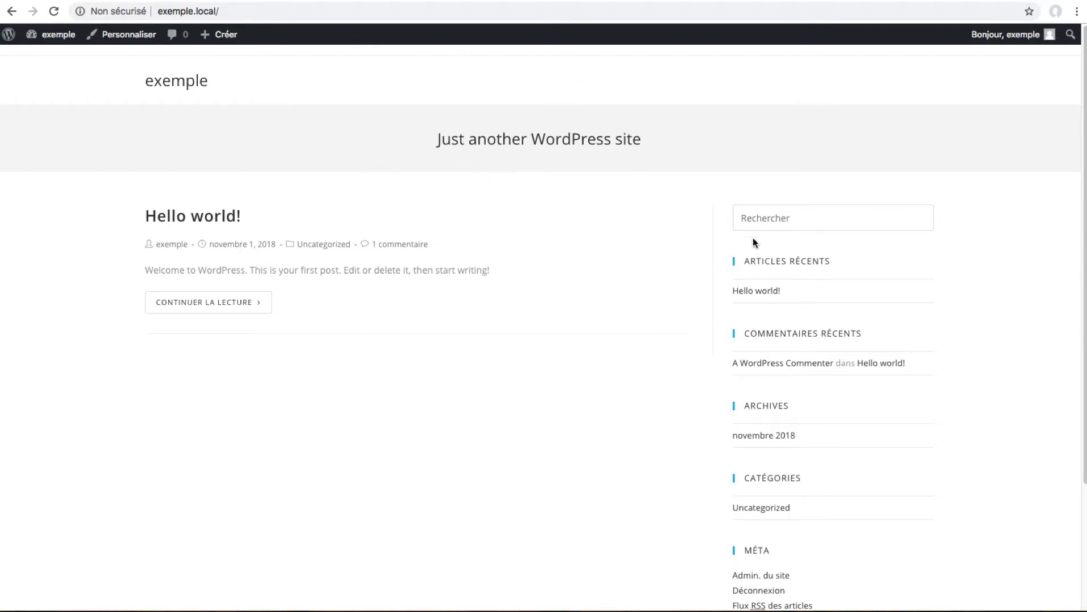
scroll(683, 317, "down", 3)
scroll(683, 334, "up", 3)
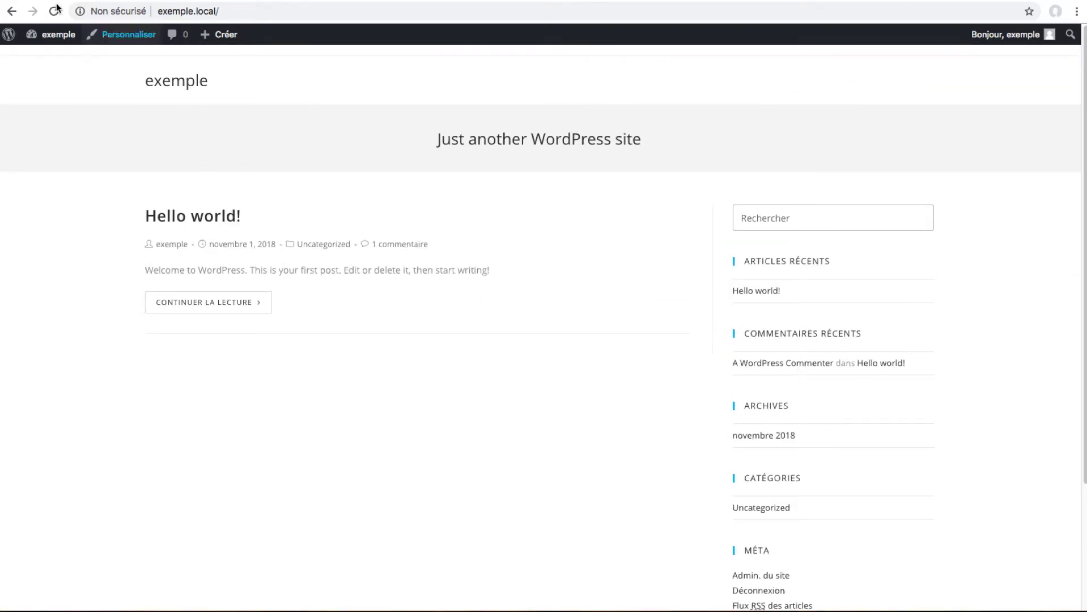
left_click(56, 34)
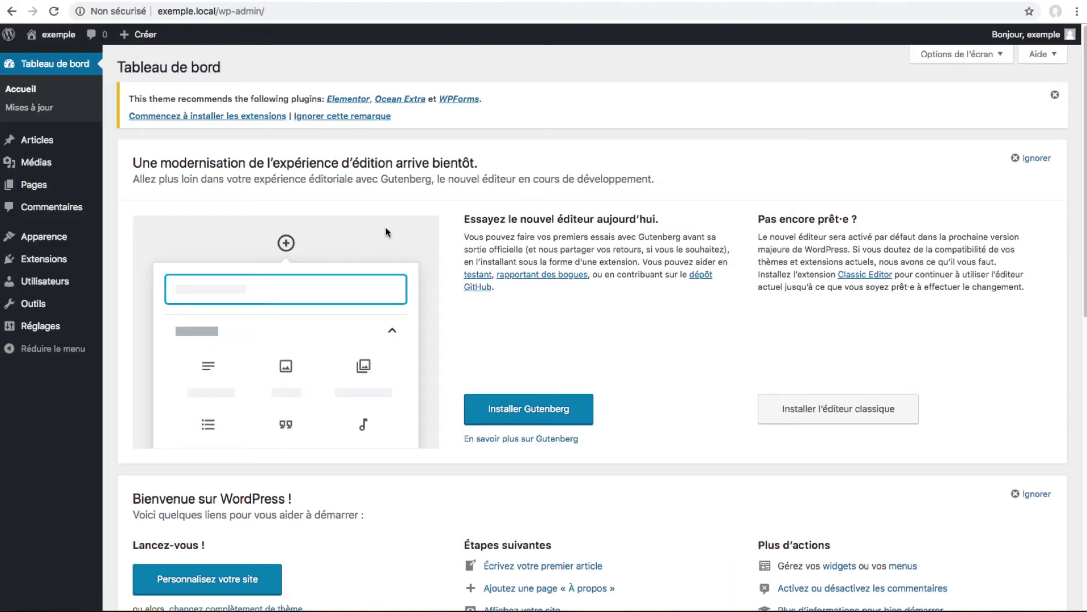
Reveal the Téléverser un thème zip upload form via Apparence > Thèmes > Ajouter.
scroll(381, 227, "down", 9)
scroll(380, 226, "up", 9)
mouse_move(48, 249)
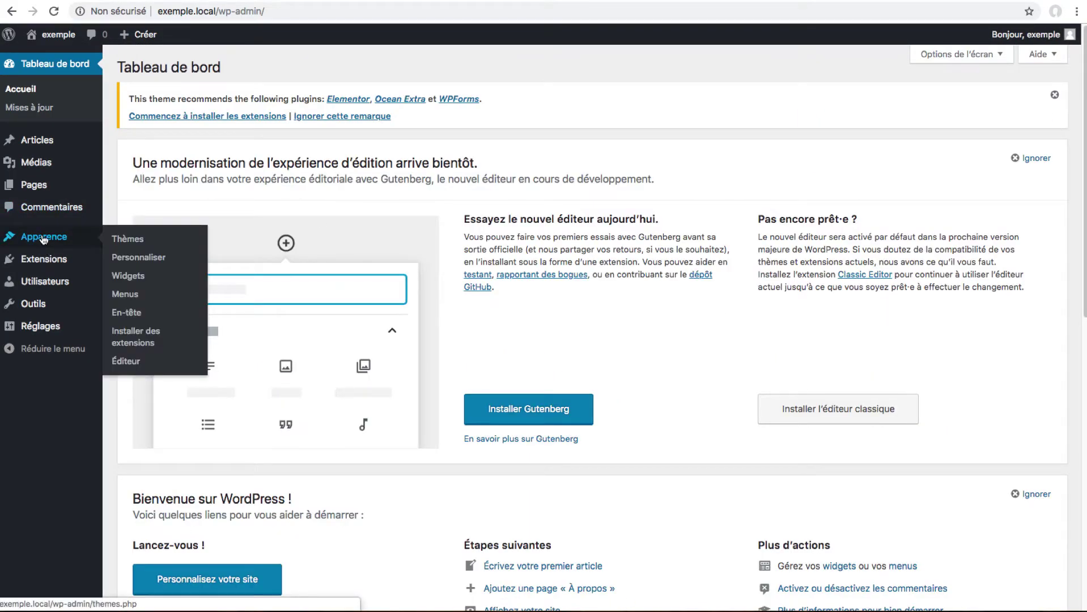
left_click(146, 238)
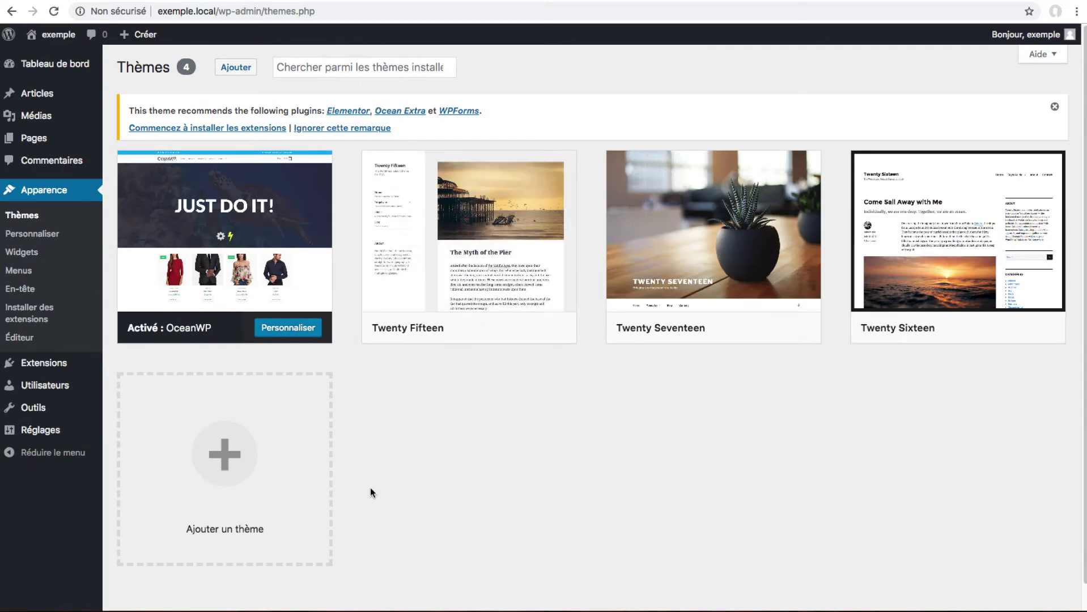
left_click(236, 68)
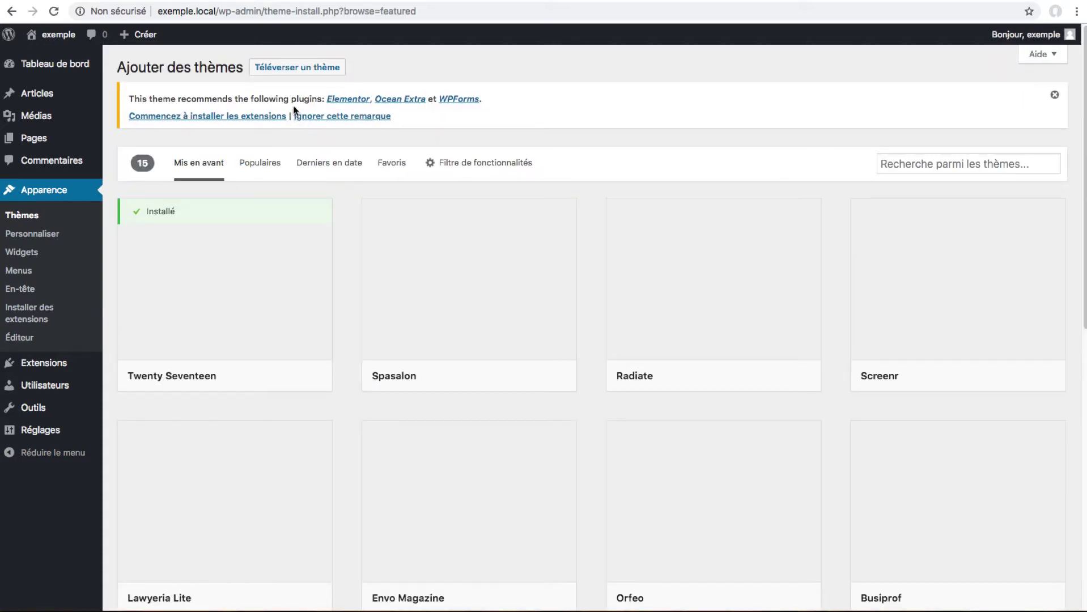
left_click(289, 70)
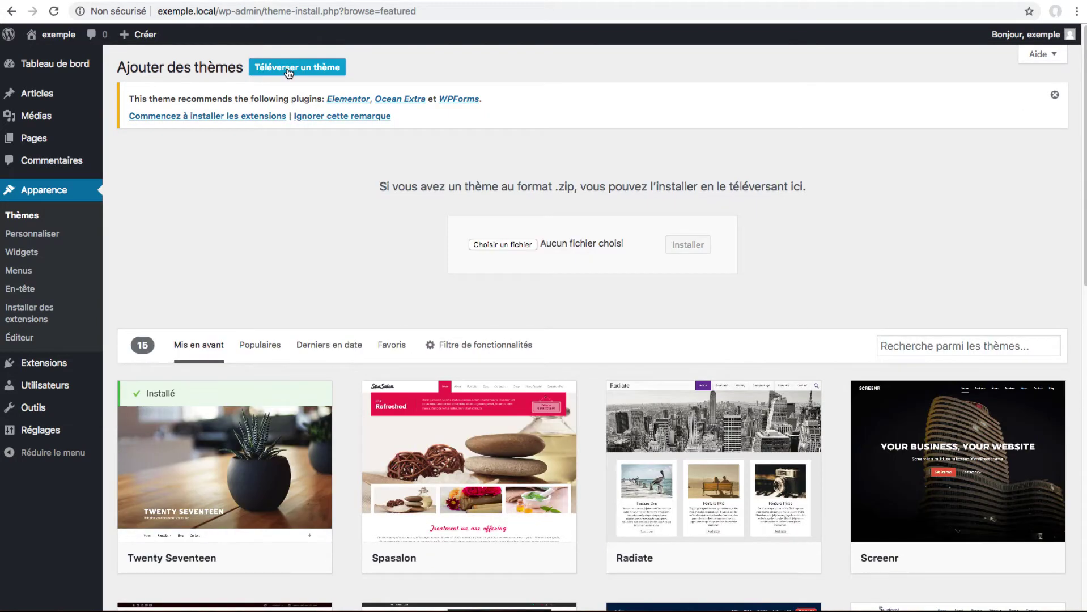
Locate oceanwp.1.5.27.zip in the file chooser, cancel without uploading, and return to TutosWP.
left_click(493, 245)
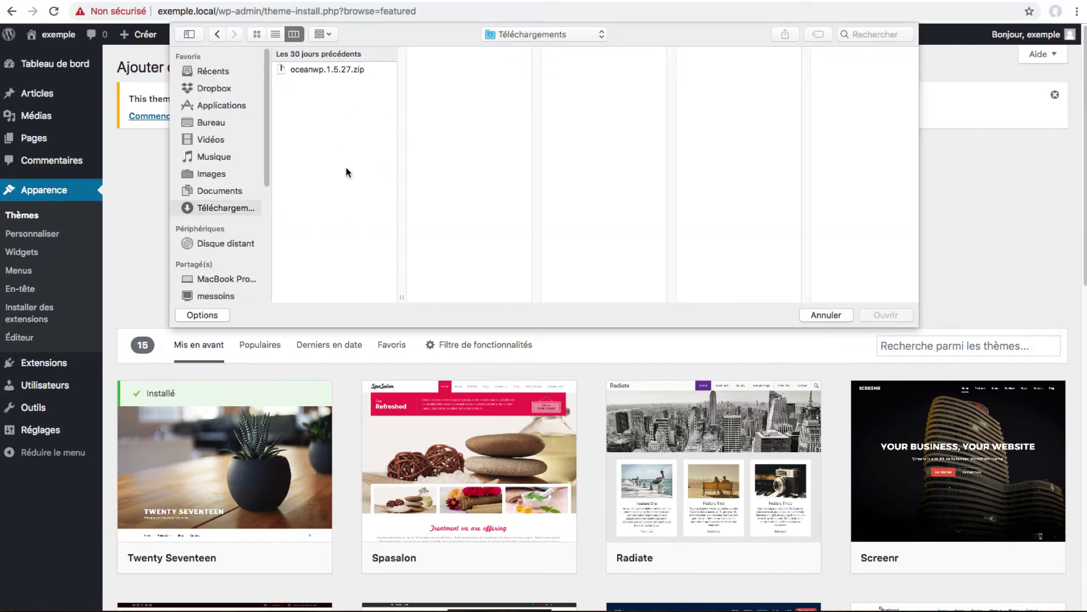
left_click(313, 68)
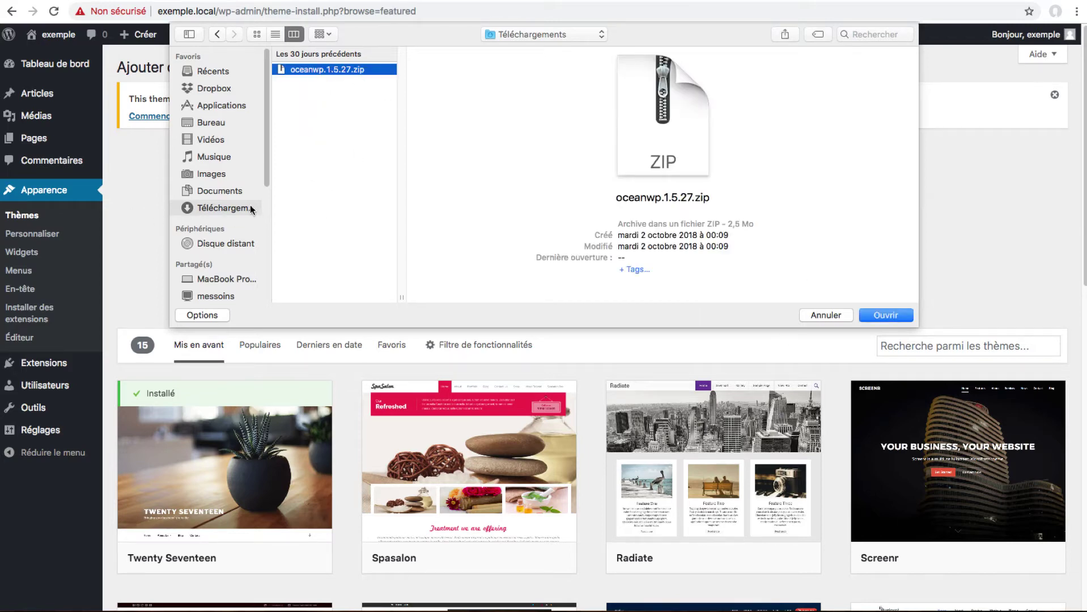
left_click(822, 316)
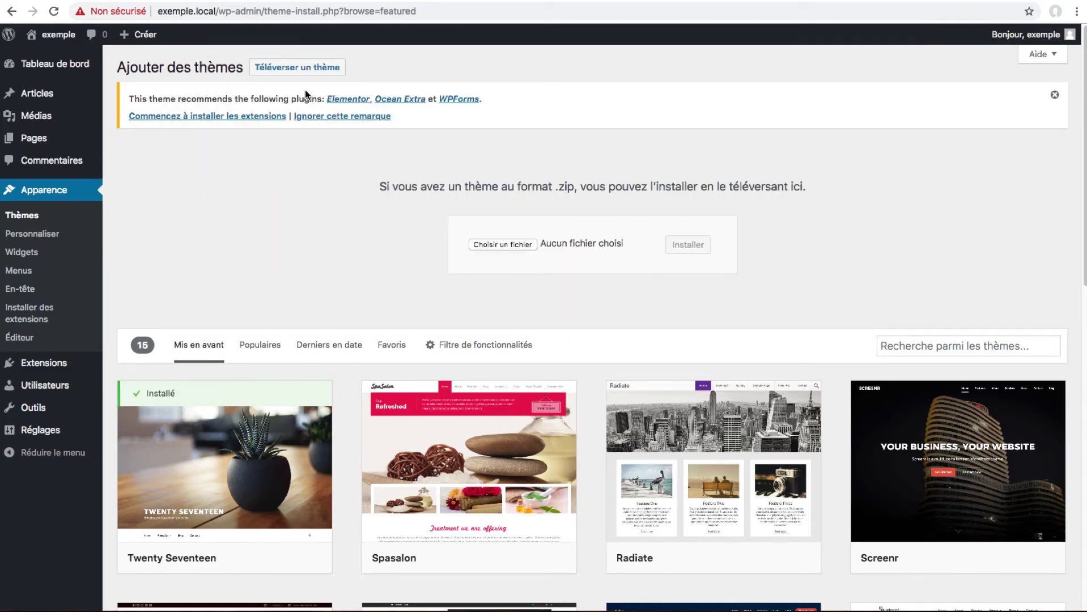
left_click(139, 0)
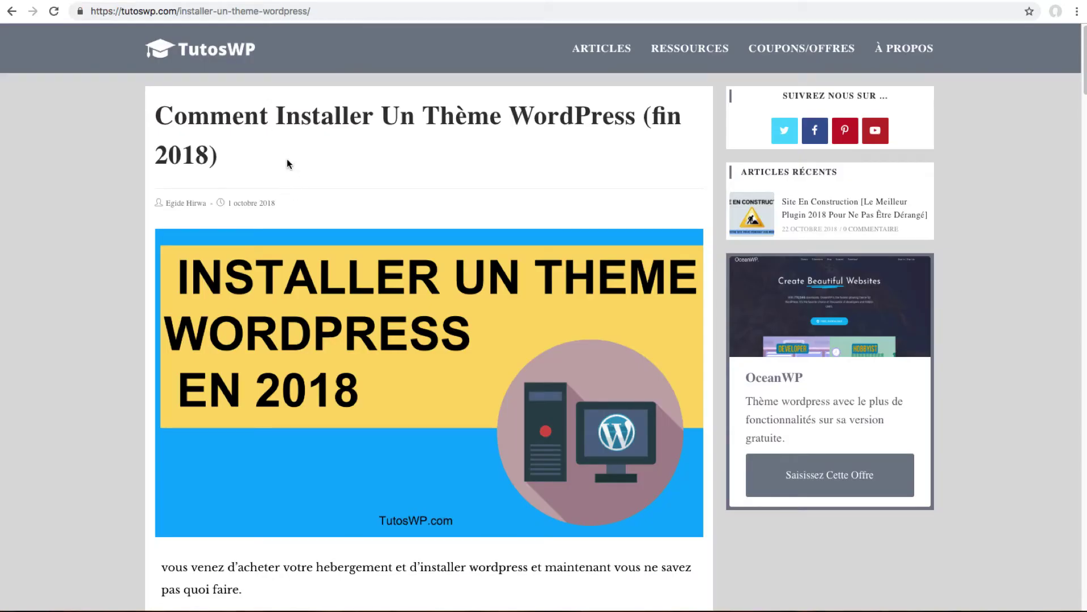
scroll(316, 192, "down", 20)
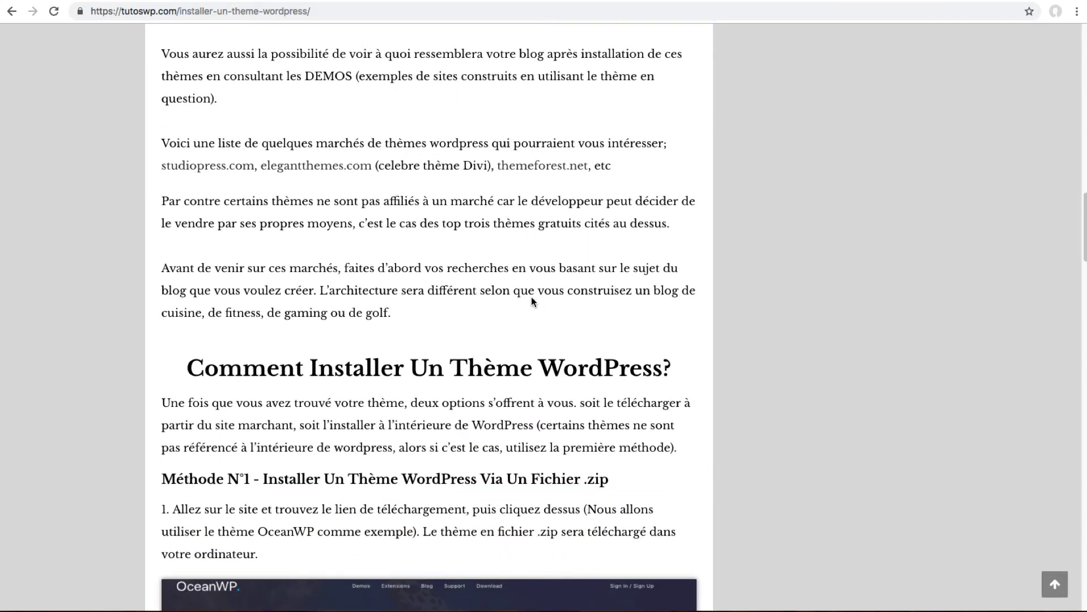
scroll(532, 301, "down", 10)
scroll(230, 381, "up", 12)
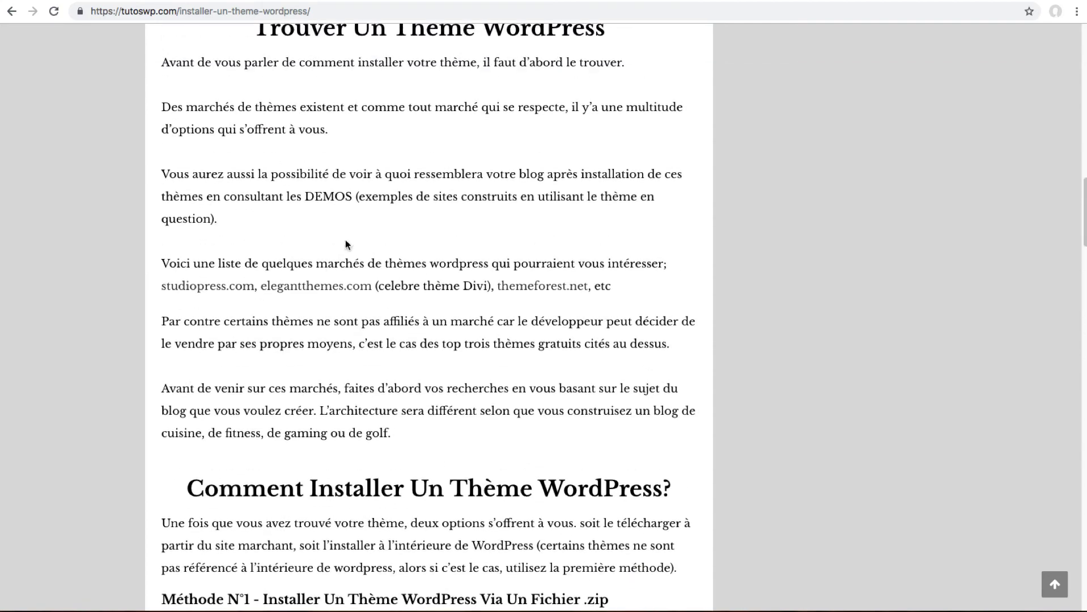
scroll(503, 309, "up", 20)
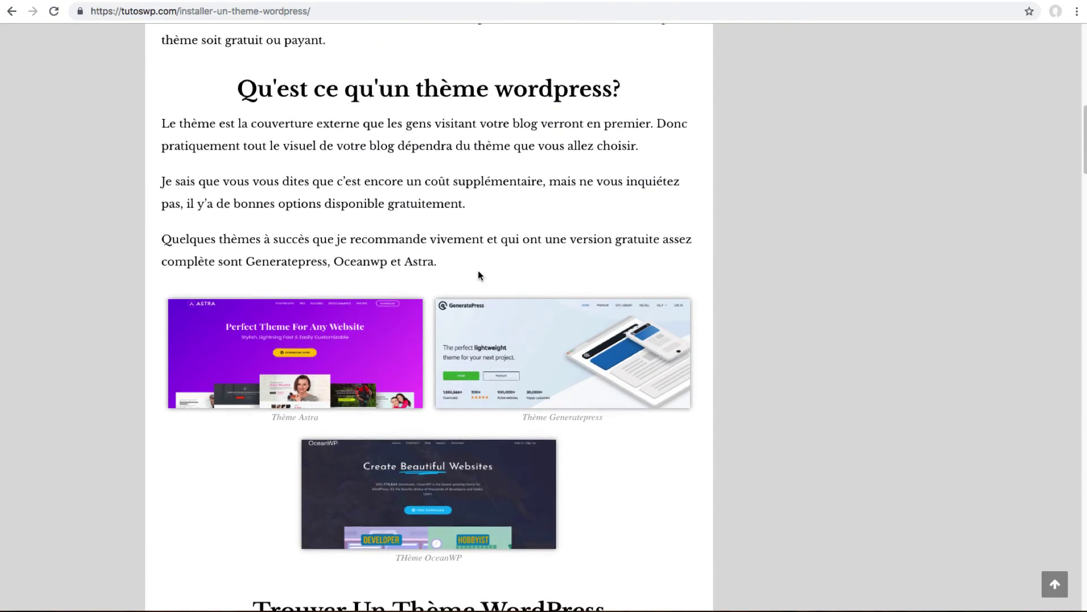